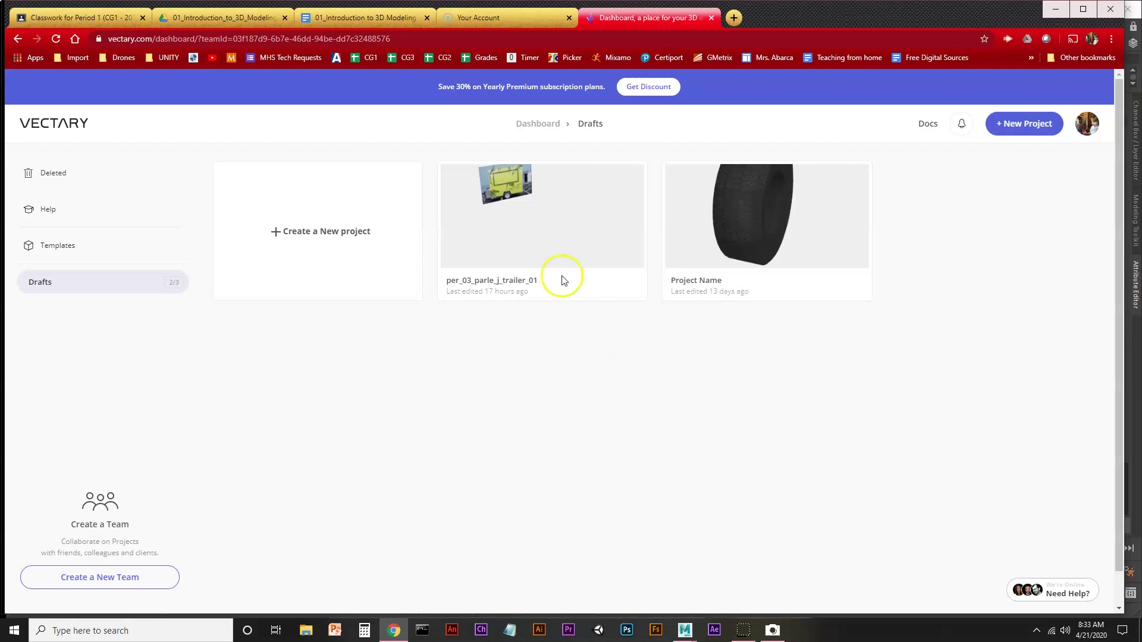
# - Create a new project, dismiss the welcome tour, and authorise this browser for editing
pyautogui.moveTo(757, 255)
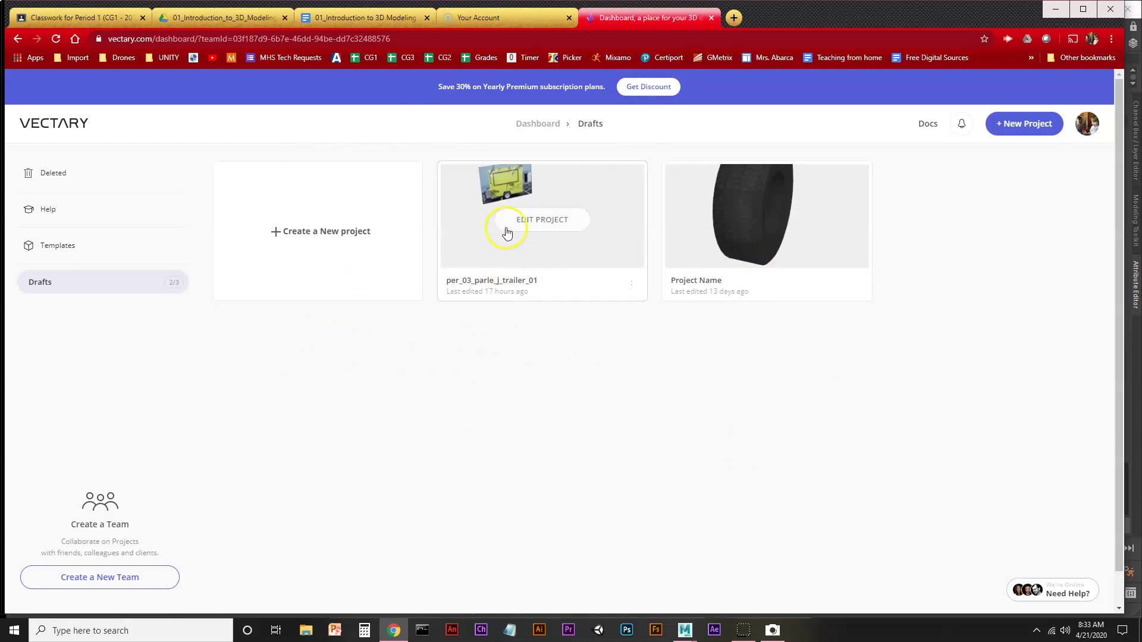
pyautogui.click(306, 231)
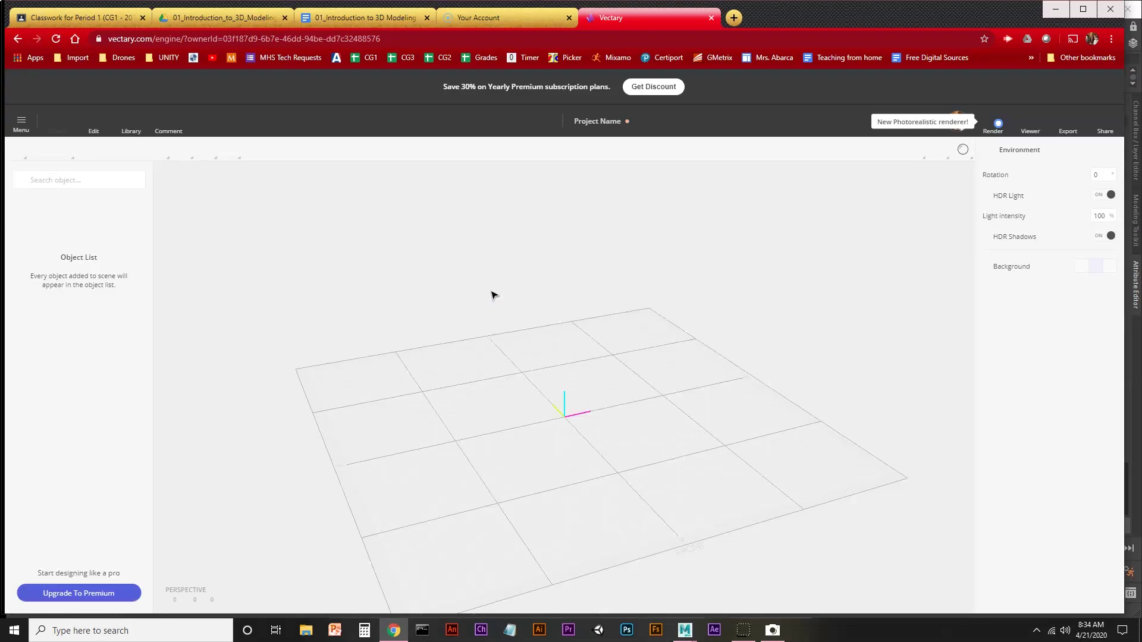
pyautogui.click(546, 306)
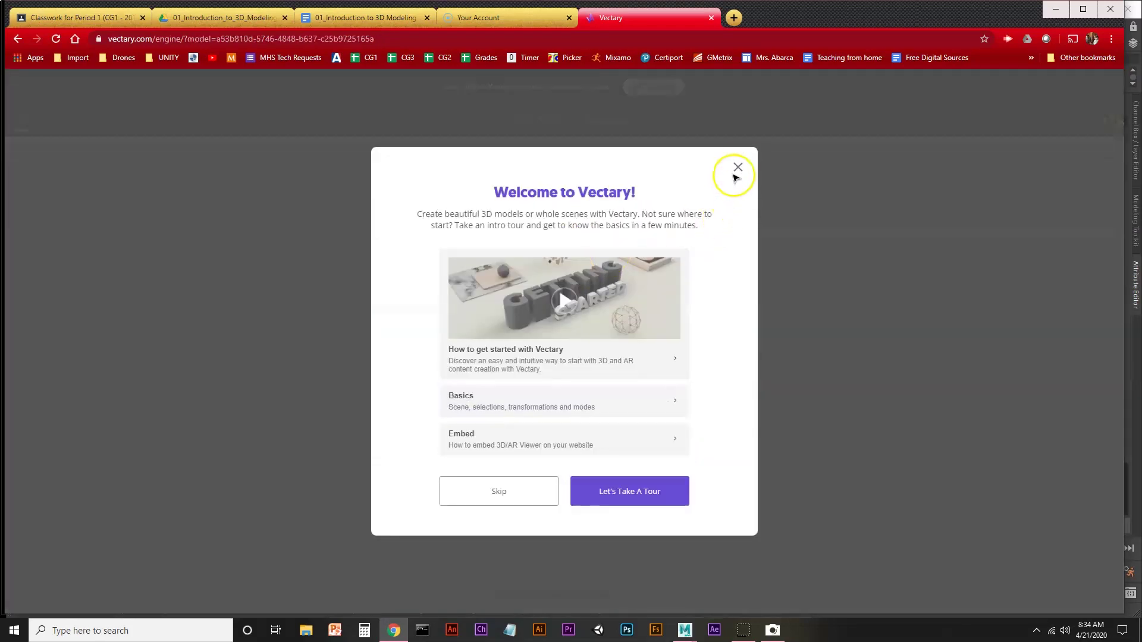
pyautogui.click(738, 165)
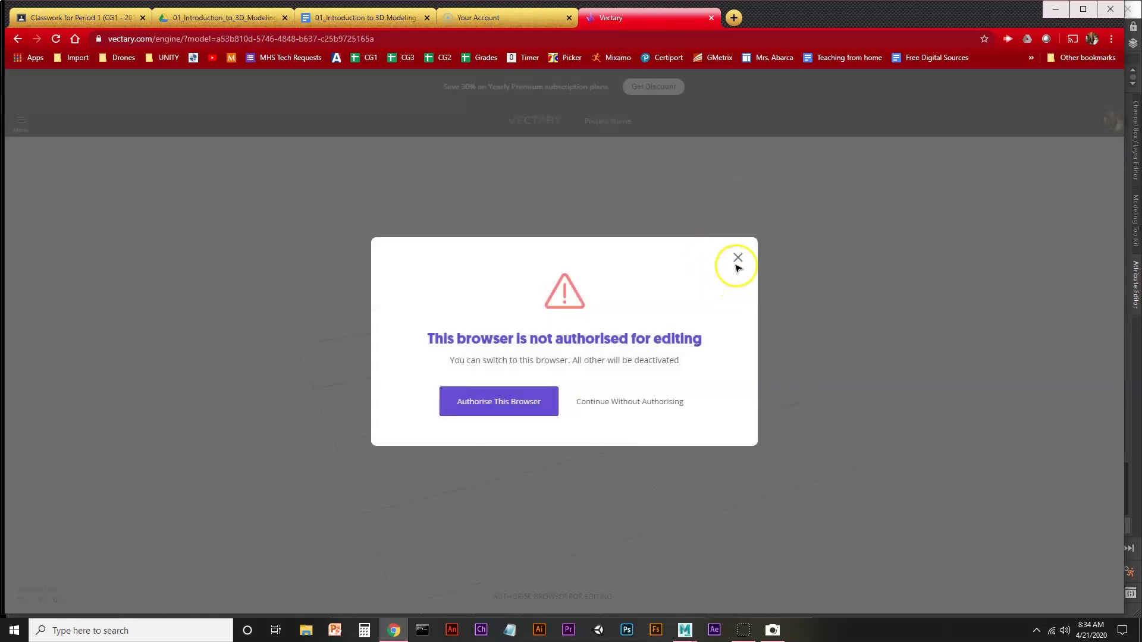
pyautogui.click(518, 404)
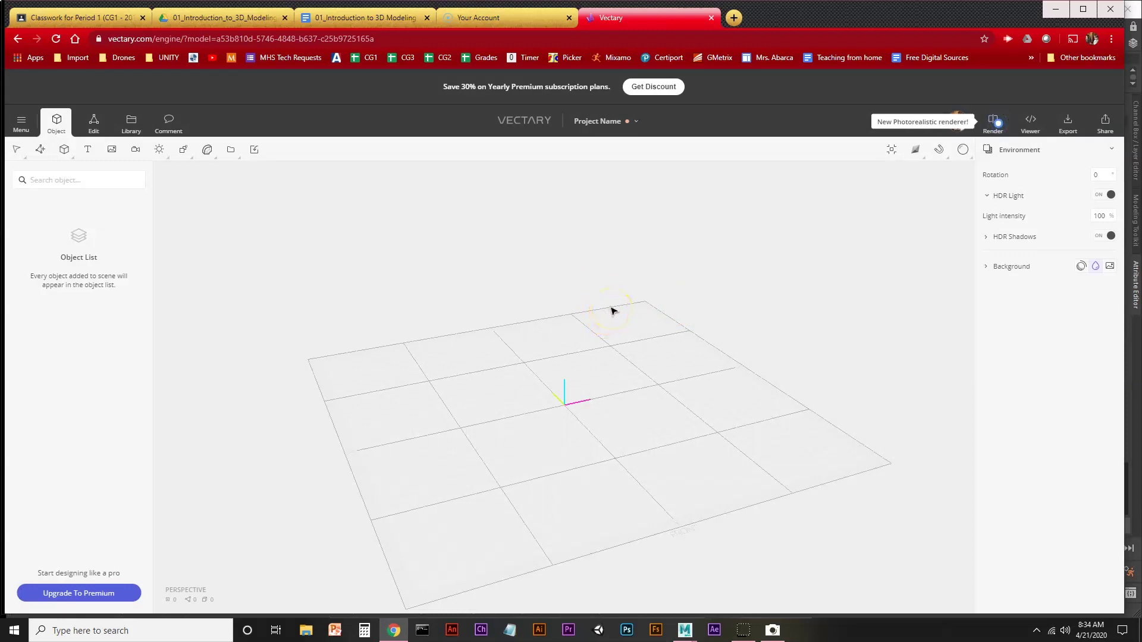
# - Add a Box primitive at the centre of the empty scene
pyautogui.click(514, 277)
pyautogui.click(523, 283)
pyautogui.moveTo(440, 260); pyautogui.dragTo(454, 283)
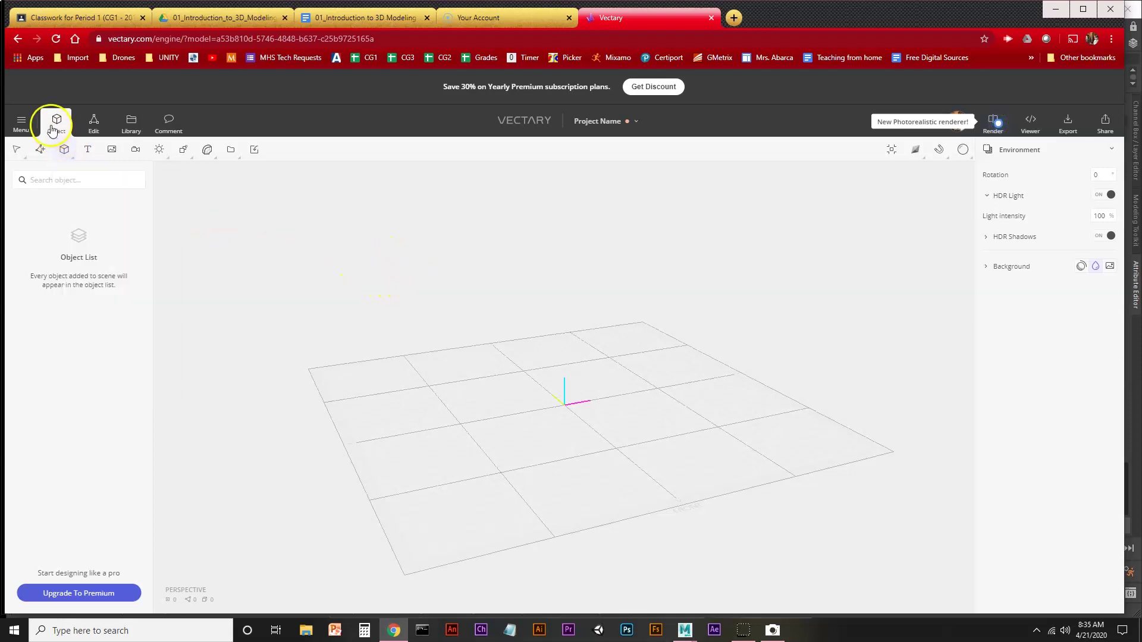
pyautogui.click(65, 150)
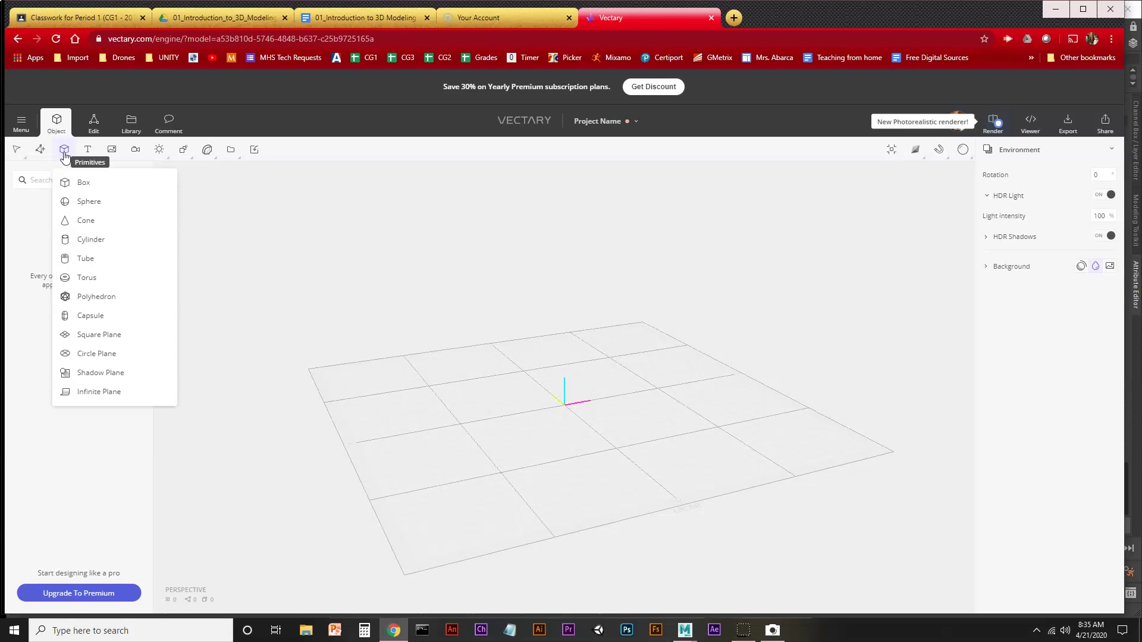
pyautogui.click(71, 187)
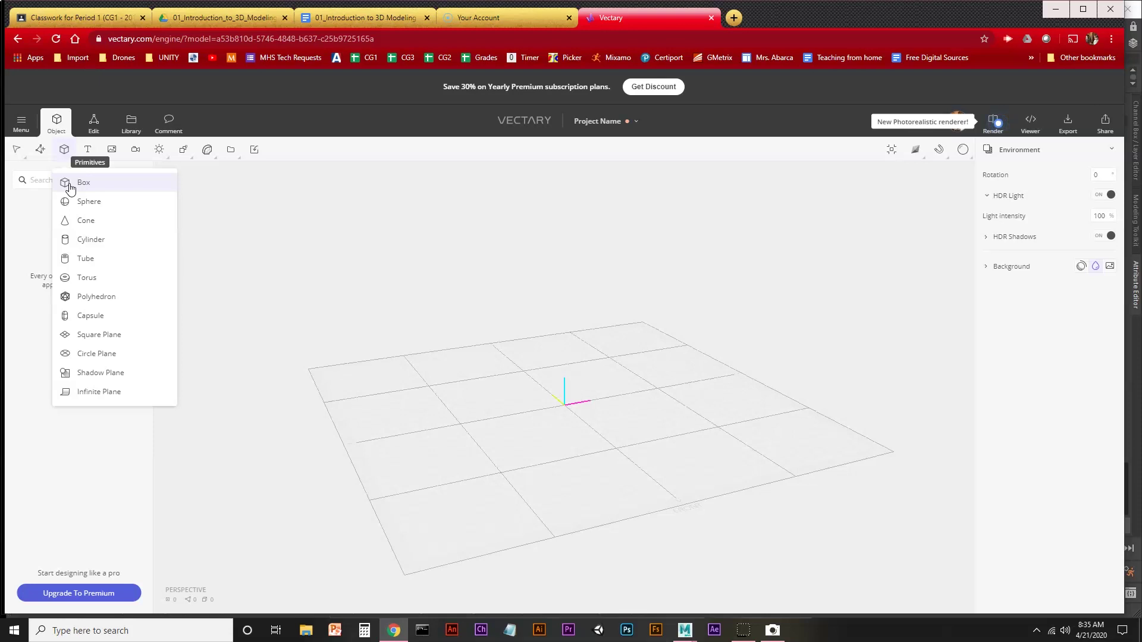
pyautogui.click(70, 185)
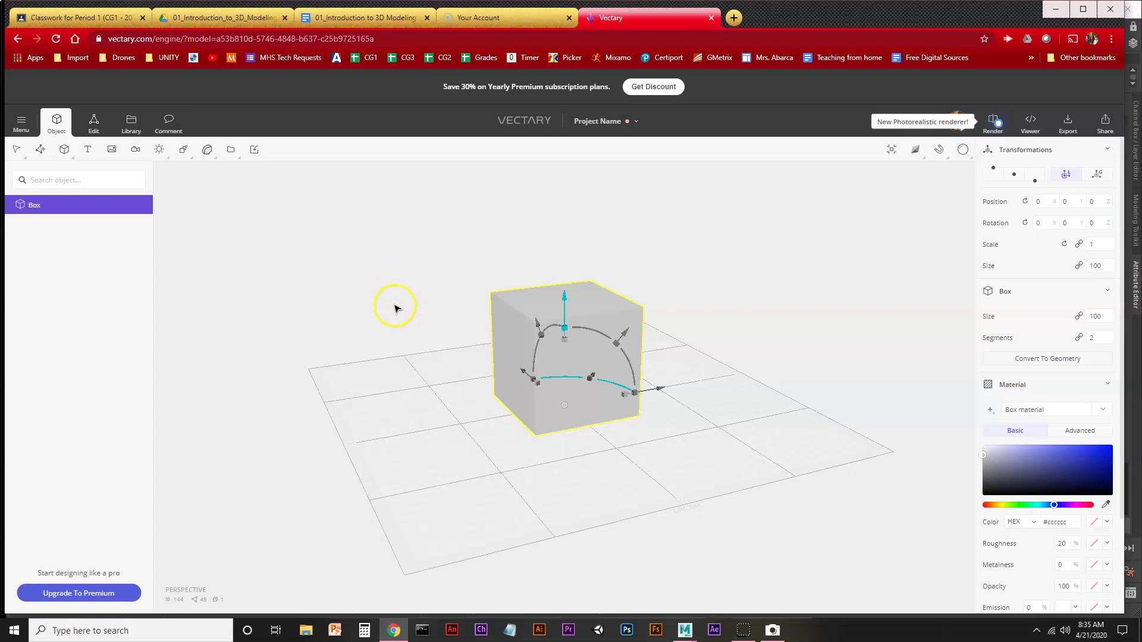
# - Scale the box up uniformly to a factor of about 1.21
pyautogui.moveTo(405, 319)
pyautogui.mouseDown()
pyautogui.moveTo(426, 339)
pyautogui.moveTo(396, 325)
pyautogui.mouseUp()
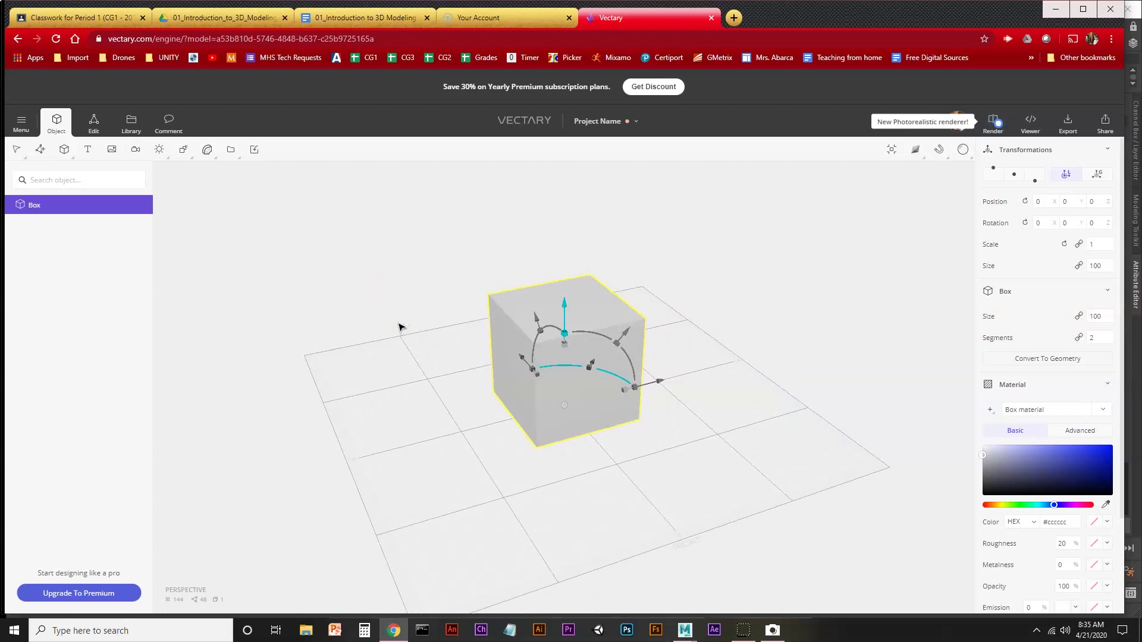
pyautogui.moveTo(400, 326); pyautogui.dragTo(423, 341)
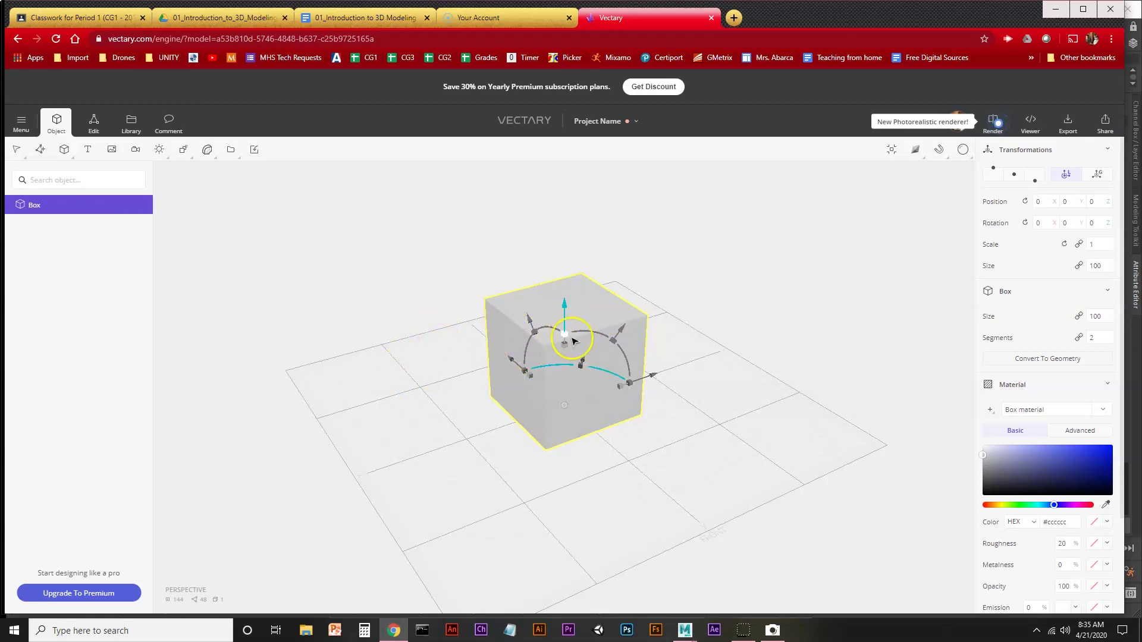
pyautogui.moveTo(726, 402)
pyautogui.mouseDown()
pyautogui.moveTo(672, 415)
pyautogui.moveTo(739, 385)
pyautogui.moveTo(742, 402)
pyautogui.moveTo(686, 400)
pyautogui.moveTo(732, 398)
pyautogui.moveTo(706, 409)
pyautogui.moveTo(738, 394)
pyautogui.mouseUp()
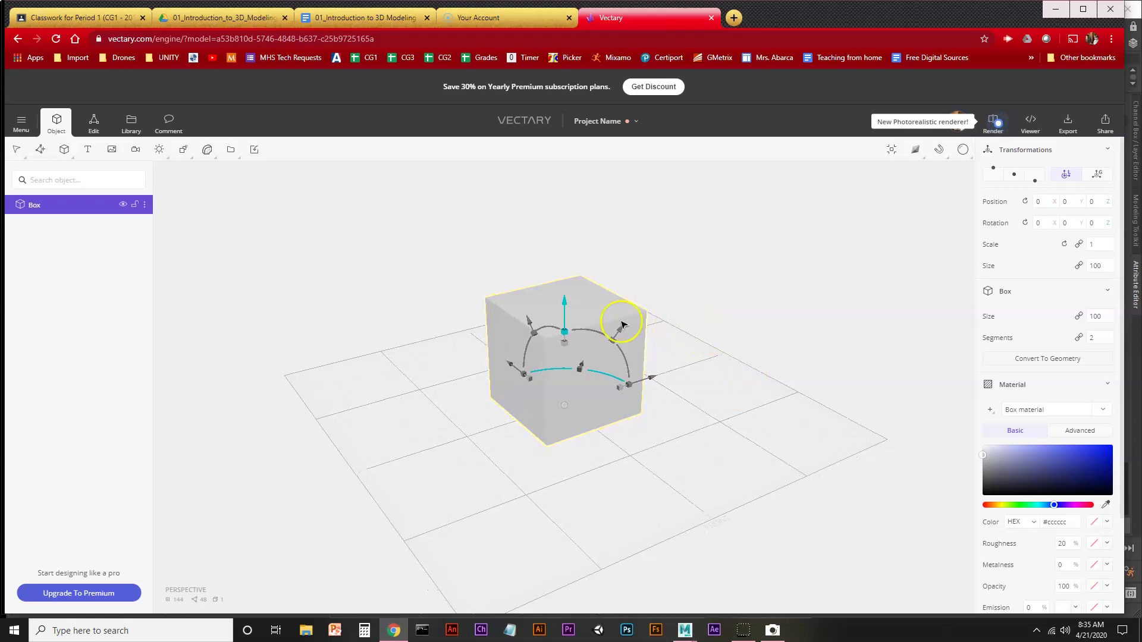
pyautogui.moveTo(620, 331); pyautogui.dragTo(577, 331)
pyautogui.click(700, 426)
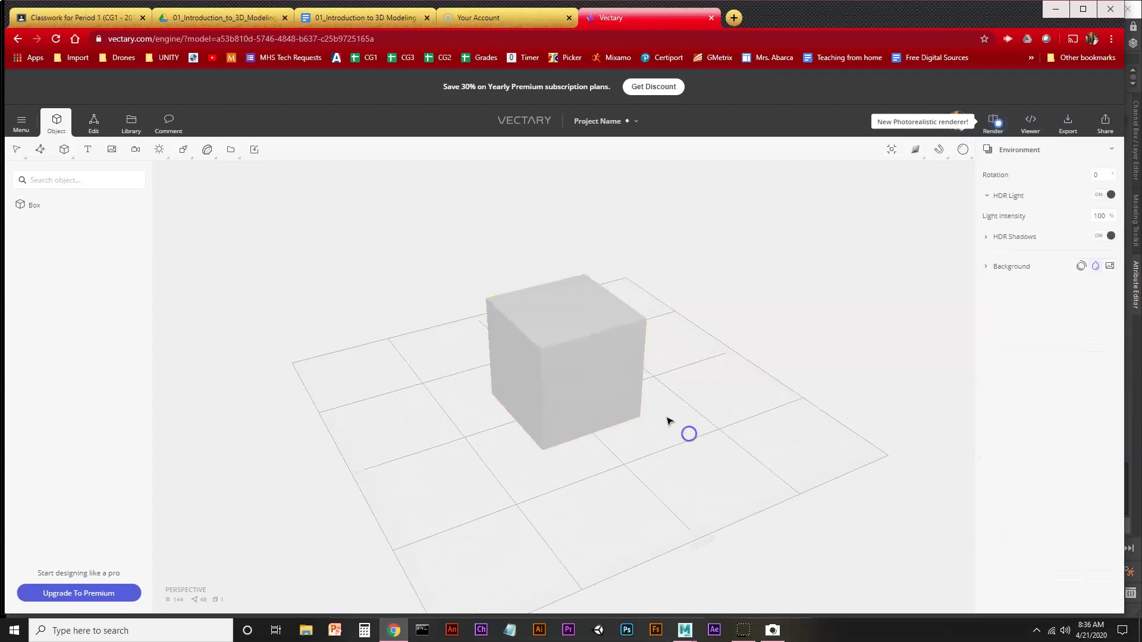
pyautogui.click(613, 375)
pyautogui.moveTo(681, 441)
pyautogui.mouseDown()
pyautogui.moveTo(612, 454)
pyautogui.moveTo(681, 441)
pyautogui.mouseUp()
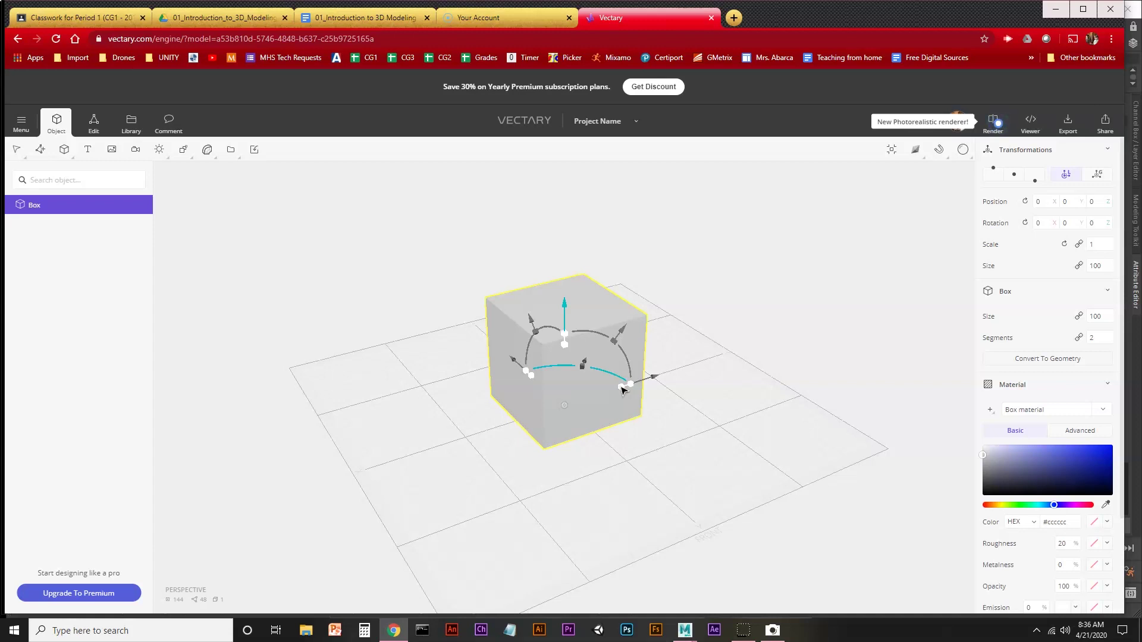
pyautogui.moveTo(623, 391)
pyautogui.mouseDown()
pyautogui.moveTo(584, 370)
pyautogui.moveTo(605, 365)
pyautogui.moveTo(572, 355)
pyautogui.moveTo(724, 367)
pyautogui.moveTo(615, 362)
pyautogui.moveTo(740, 380)
pyautogui.moveTo(634, 384)
pyautogui.mouseUp()
pyautogui.click(574, 328)
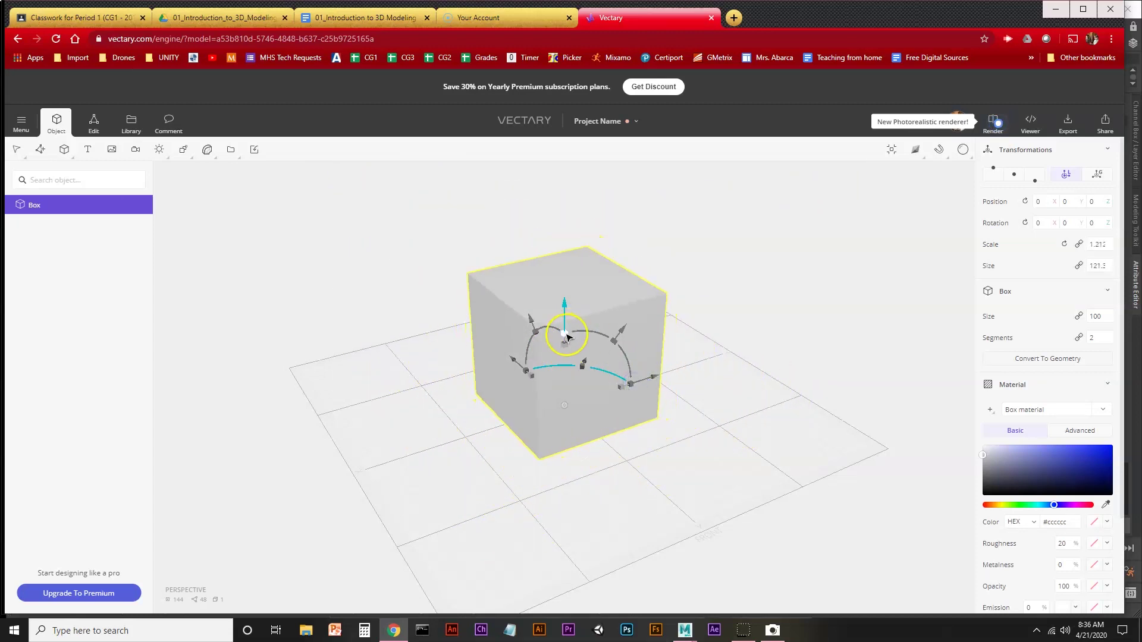
# - Try stretching the box along the X axis to a scale of about 4.04, and undo the stretch
pyautogui.moveTo(565, 327); pyautogui.dragTo(780, 337)
pyautogui.click(632, 384)
pyautogui.moveTo(632, 385); pyautogui.dragTo(841, 364)
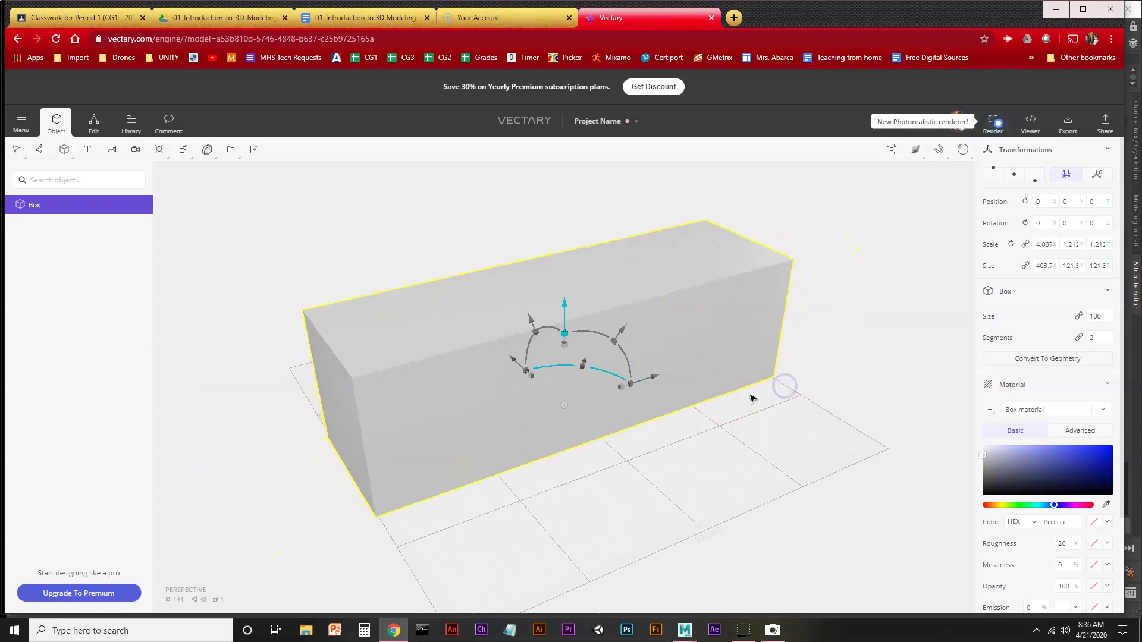
pyautogui.hotkey('ctrl', 'z')
# - Try stretching the box along the Y axis to a scale of about 3.24, and undo the stretch
pyautogui.moveTo(512, 484); pyautogui.dragTo(558, 482)
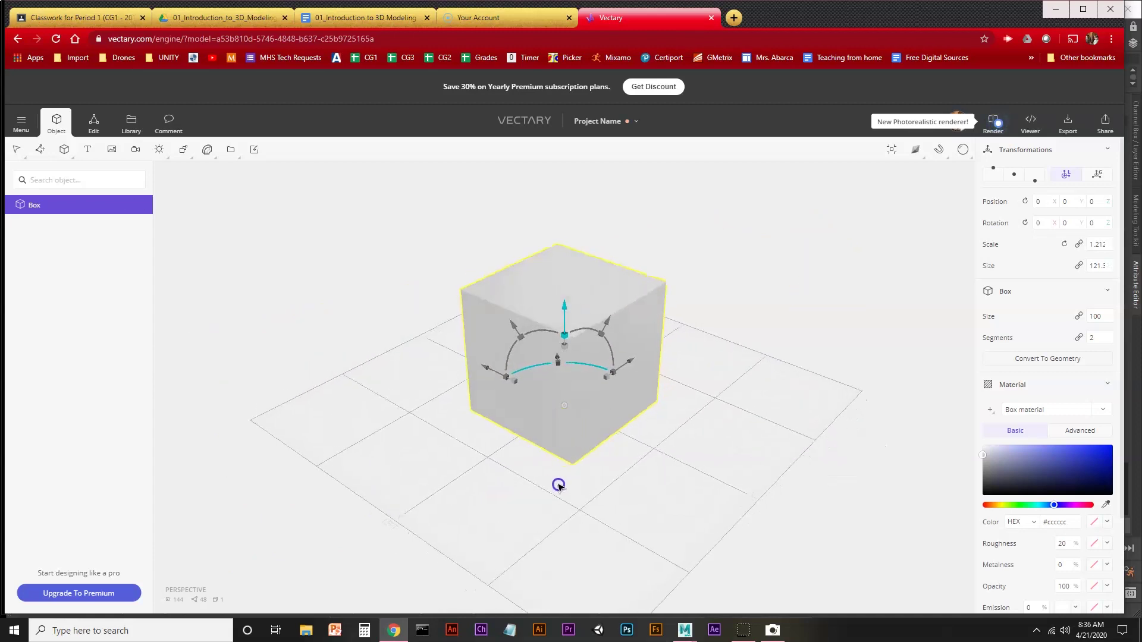
pyautogui.moveTo(507, 379); pyautogui.dragTo(419, 341)
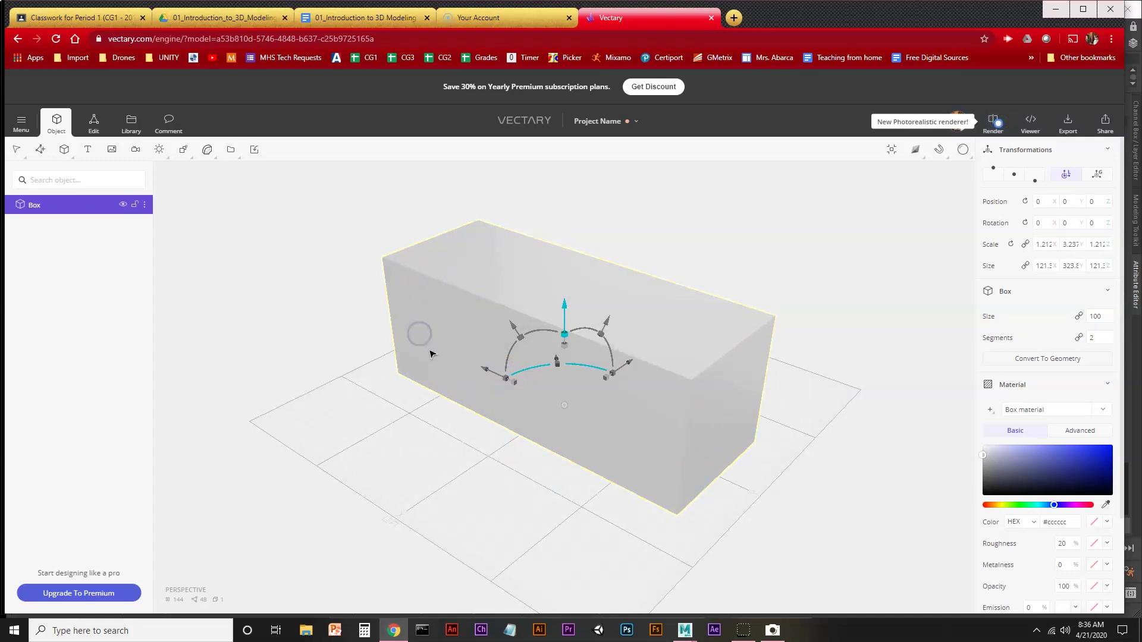
pyautogui.hotkey('ctrl', 'z')
# - Scale the box up uniformly to a factor of about 1.63 and deselect it
pyautogui.moveTo(513, 385)
pyautogui.mouseDown()
pyautogui.moveTo(536, 387)
pyautogui.moveTo(489, 376)
pyautogui.mouseUp()
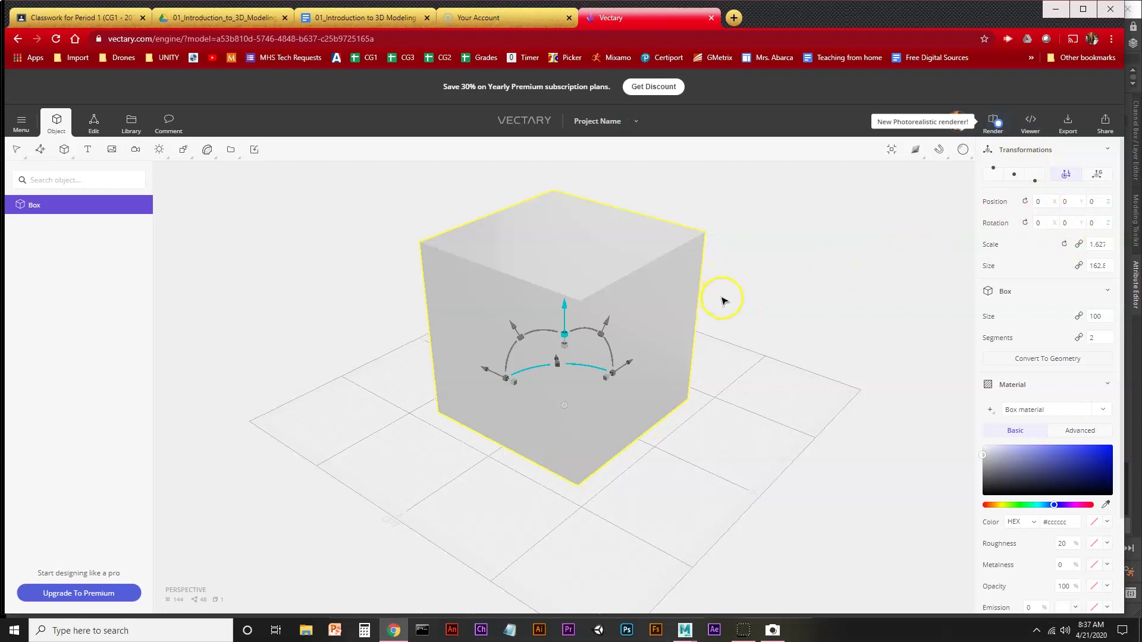
pyautogui.click(787, 288)
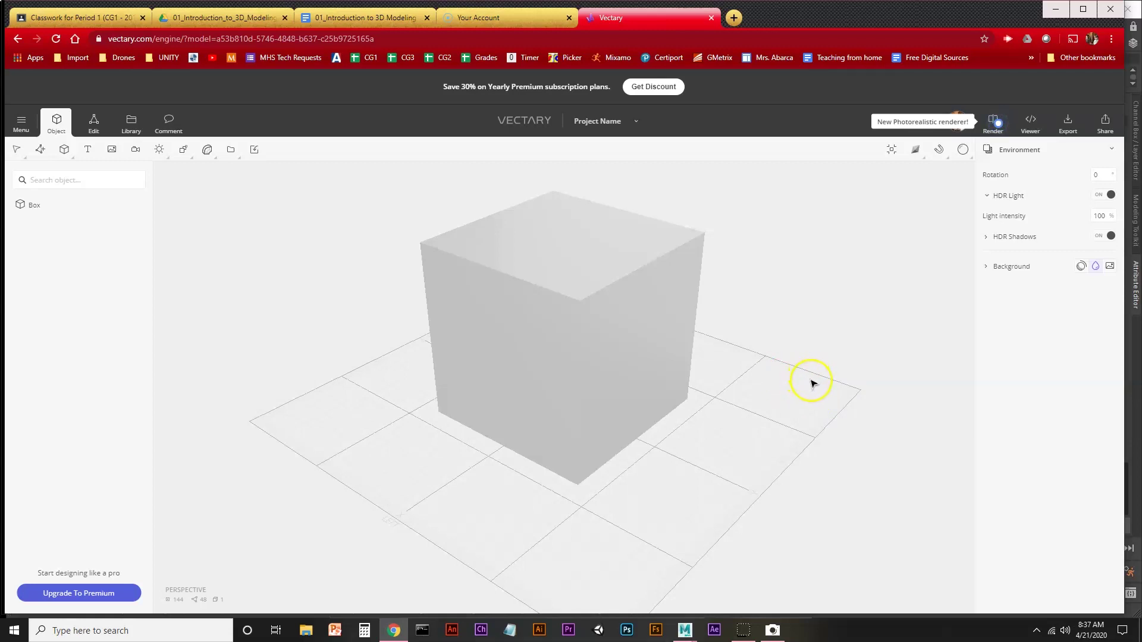
# - Examine the enlarged box from different angles and distances by orbiting, panning, and zooming the perspective view
pyautogui.moveTo(812, 380)
pyautogui.mouseDown()
pyautogui.moveTo(783, 399)
pyautogui.moveTo(706, 399)
pyautogui.moveTo(825, 375)
pyautogui.moveTo(770, 401)
pyautogui.moveTo(737, 398)
pyautogui.moveTo(805, 392)
pyautogui.moveTo(771, 390)
pyautogui.moveTo(787, 400)
pyautogui.moveTo(785, 421)
pyautogui.moveTo(780, 359)
pyautogui.moveTo(805, 434)
pyautogui.moveTo(780, 347)
pyautogui.moveTo(810, 421)
pyautogui.moveTo(791, 377)
pyautogui.mouseUp()
pyautogui.click(607, 341)
pyautogui.moveTo(606, 342); pyautogui.dragTo(630, 370)
pyautogui.moveTo(345, 284); pyautogui.dragTo(303, 239)
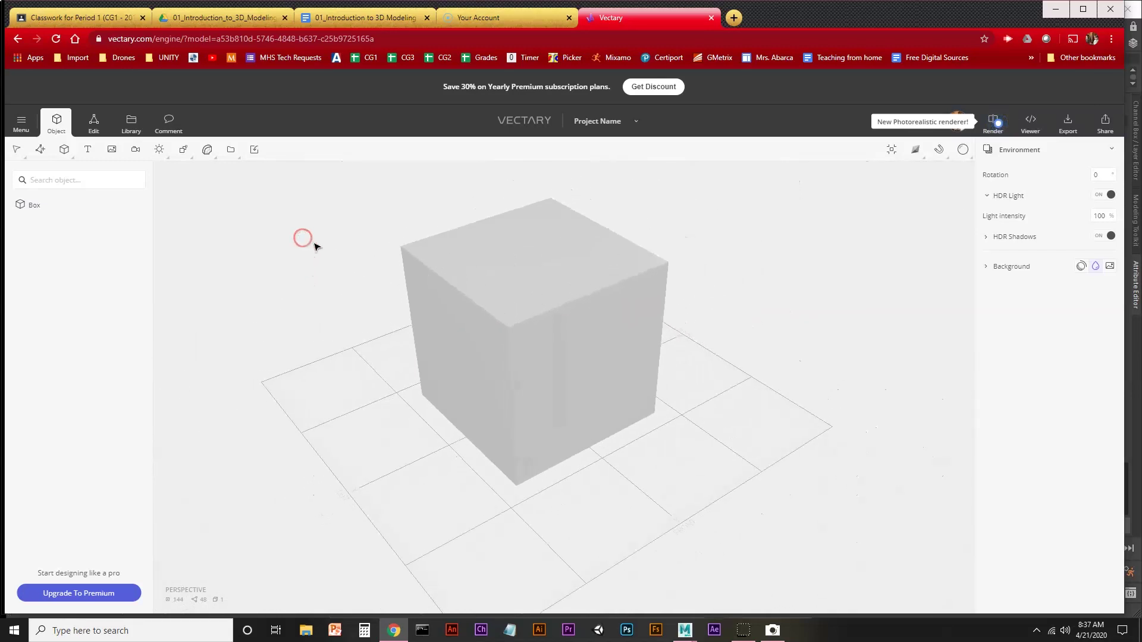
pyautogui.click(711, 378)
pyautogui.moveTo(736, 395)
pyautogui.mouseDown(button='right')
pyautogui.moveTo(793, 387)
pyautogui.moveTo(740, 391)
pyautogui.moveTo(755, 426)
pyautogui.moveTo(812, 386)
pyautogui.moveTo(738, 395)
pyautogui.mouseUp(button='right')
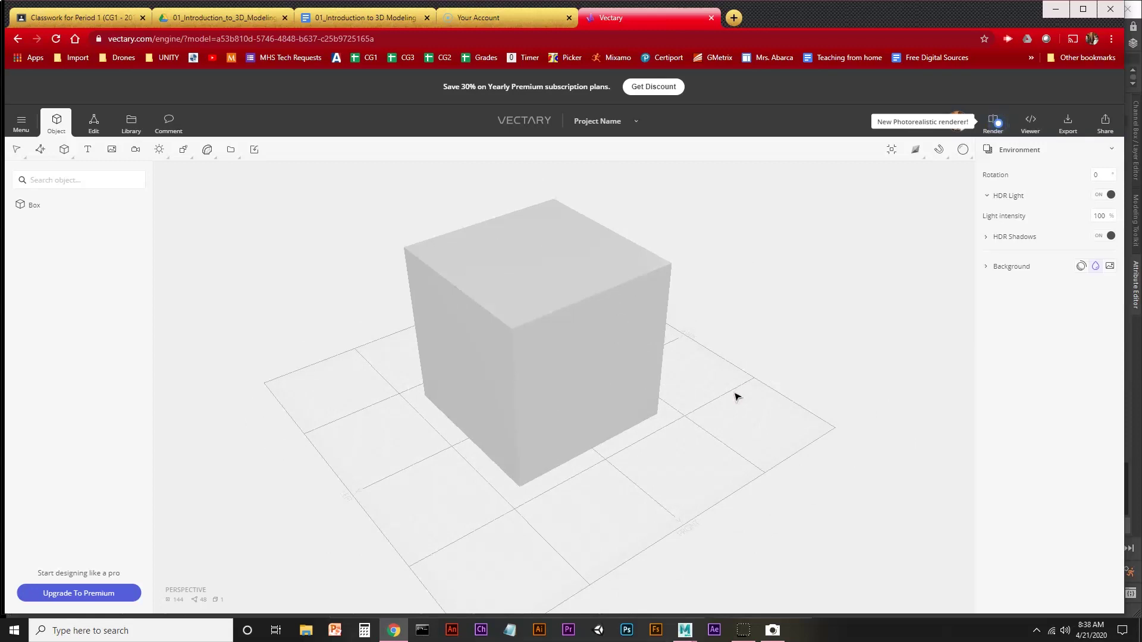
pyautogui.moveTo(727, 417); pyautogui.dragTo(648, 426, button='right')
pyautogui.scroll(3, 659, 477)
pyautogui.scroll(-3, 659, 477)
pyautogui.moveTo(668, 526); pyautogui.dragTo(510, 434, button='right')
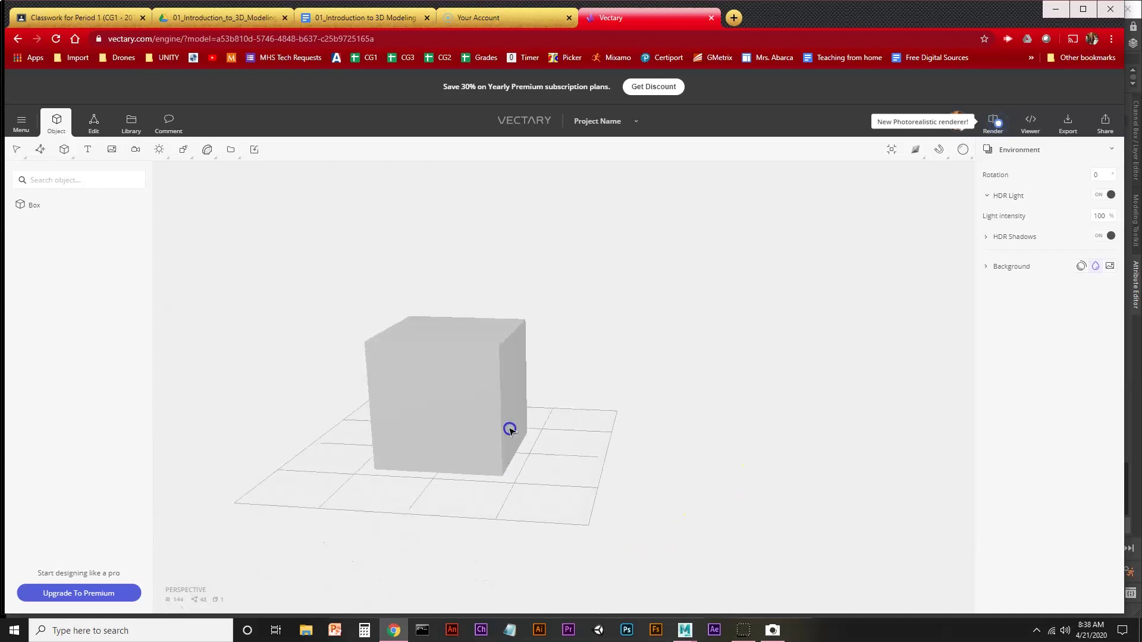
pyautogui.scroll(4, 740, 411)
pyautogui.moveTo(728, 460); pyautogui.dragTo(636, 447)
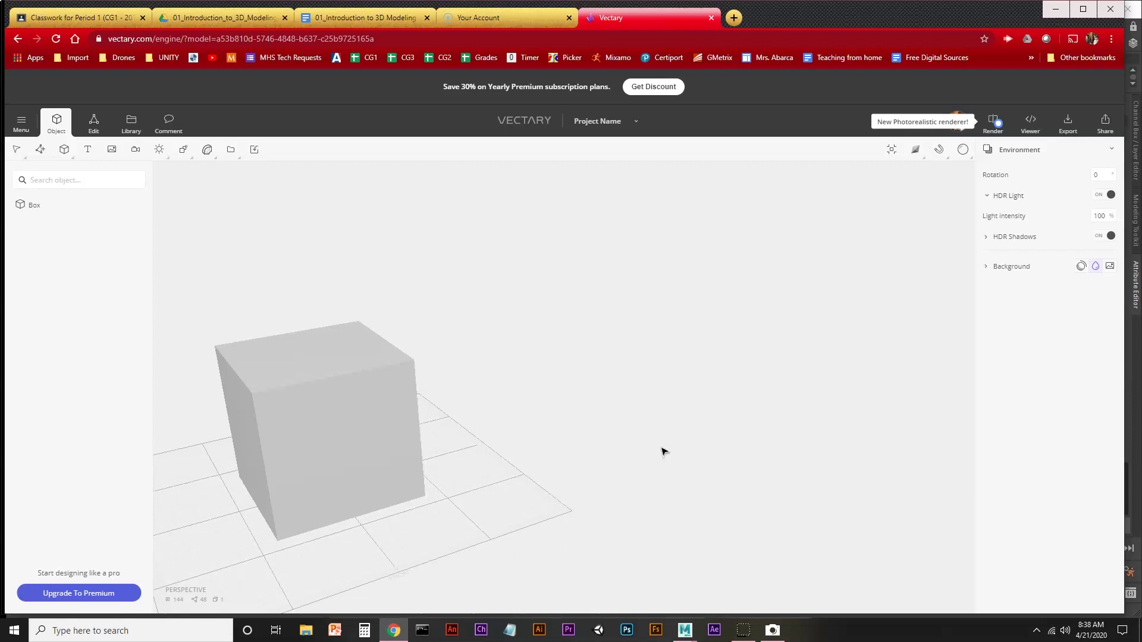
pyautogui.scroll(3, 663, 454)
pyautogui.moveTo(665, 453); pyautogui.dragTo(791, 497, button='right')
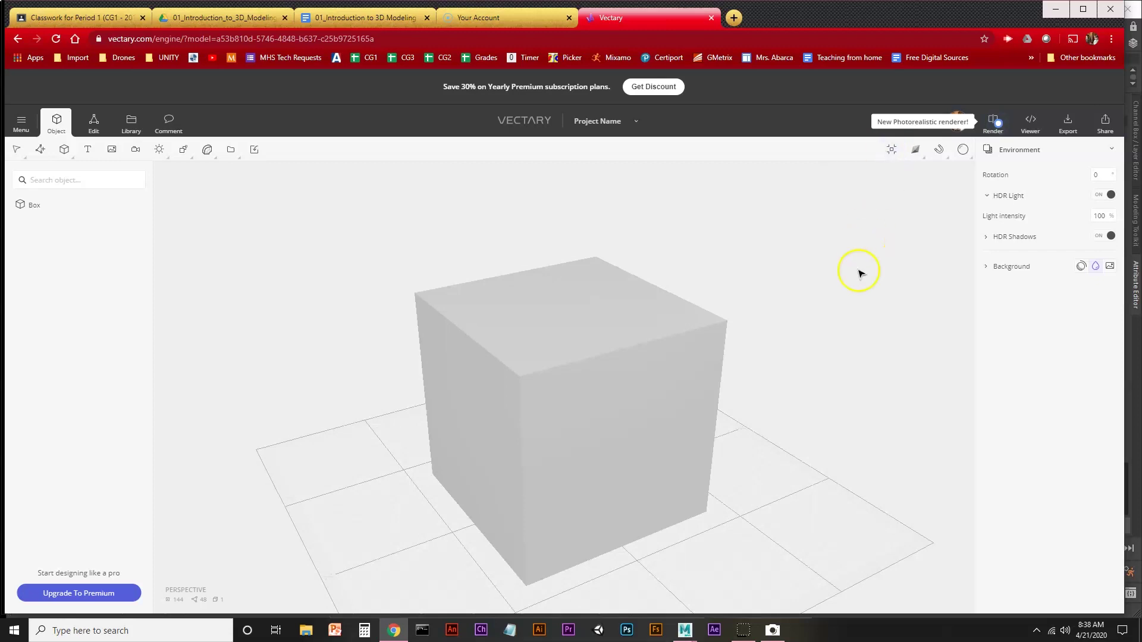
pyautogui.moveTo(757, 248); pyautogui.dragTo(783, 272)
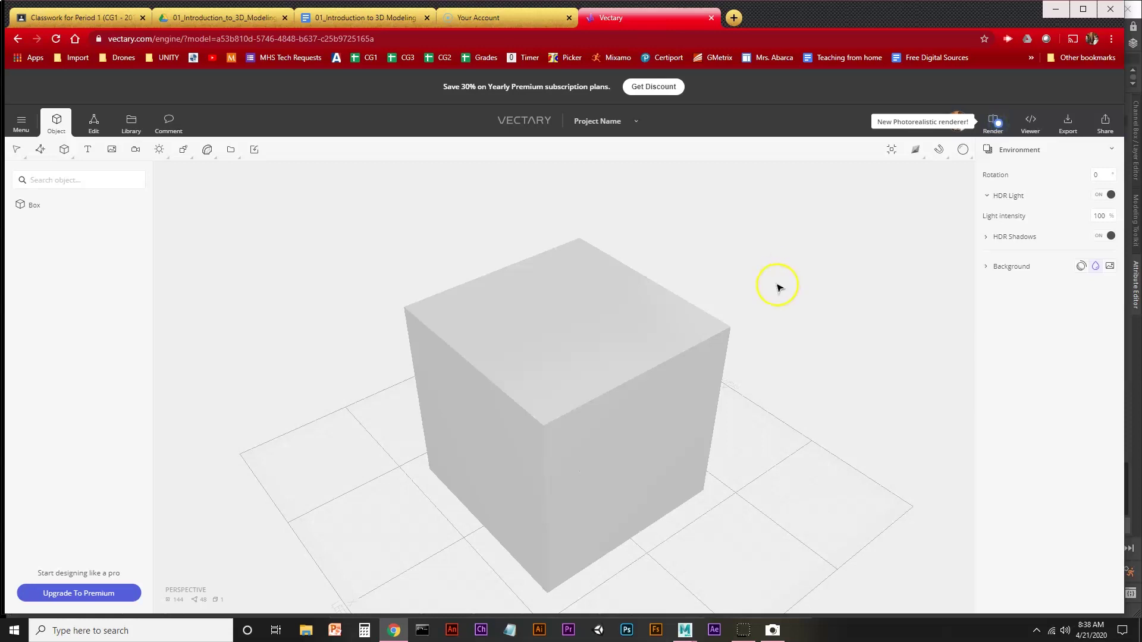
pyautogui.moveTo(771, 342)
pyautogui.mouseDown()
pyautogui.moveTo(765, 314)
pyautogui.moveTo(803, 298)
pyautogui.moveTo(768, 324)
pyautogui.moveTo(735, 324)
pyautogui.moveTo(885, 298)
pyautogui.moveTo(796, 356)
pyautogui.moveTo(766, 328)
pyautogui.mouseUp()
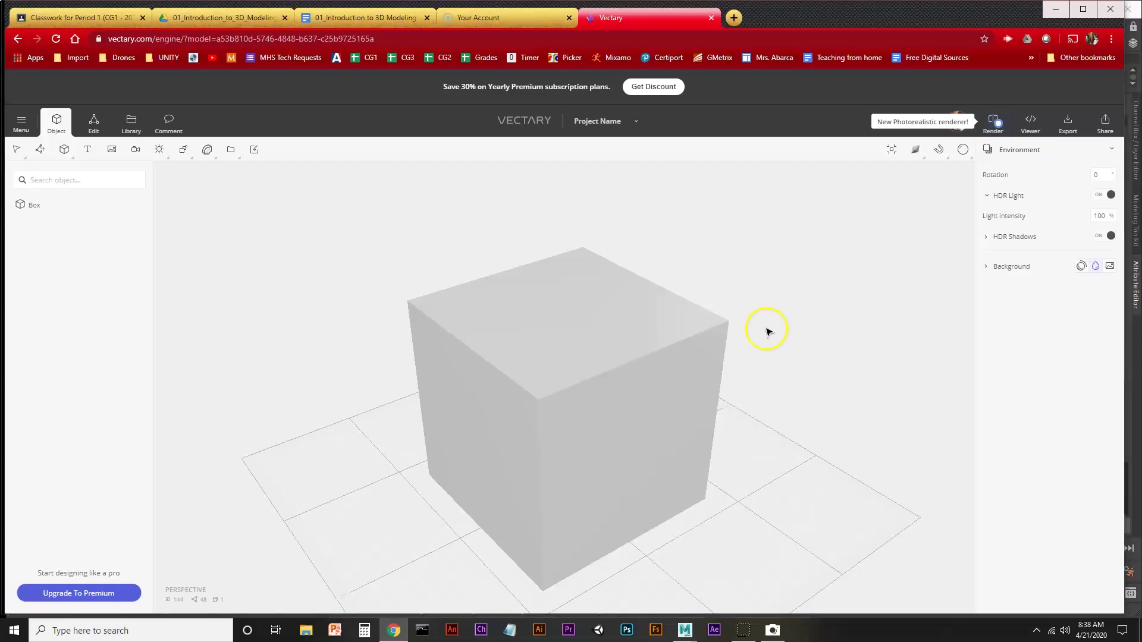
pyautogui.hotkey('alt', 'Tab')
pyautogui.hotkey('alt', 'Tab')
pyautogui.hotkey('alt', 'Tab')
pyautogui.press('Tab')
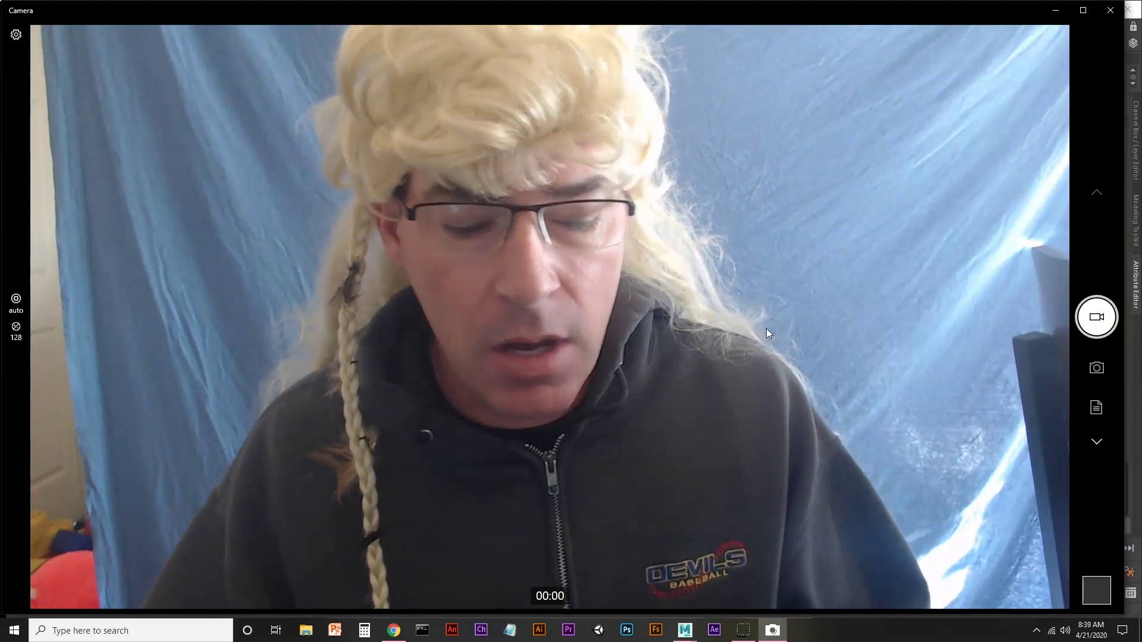
pyautogui.hotkey('alt', 'Tab')
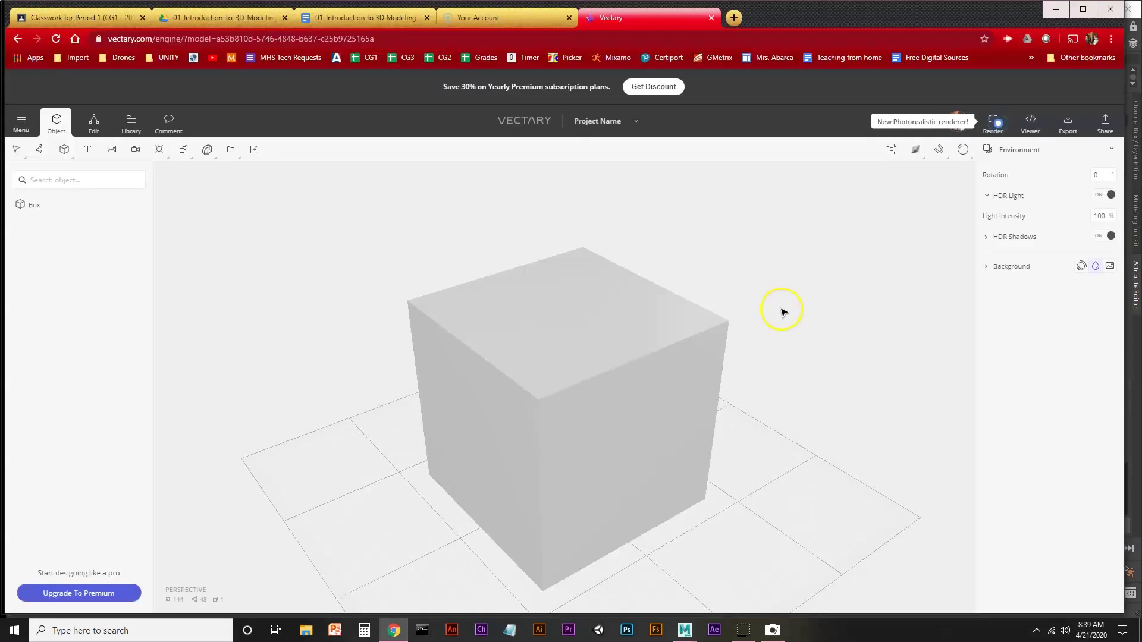